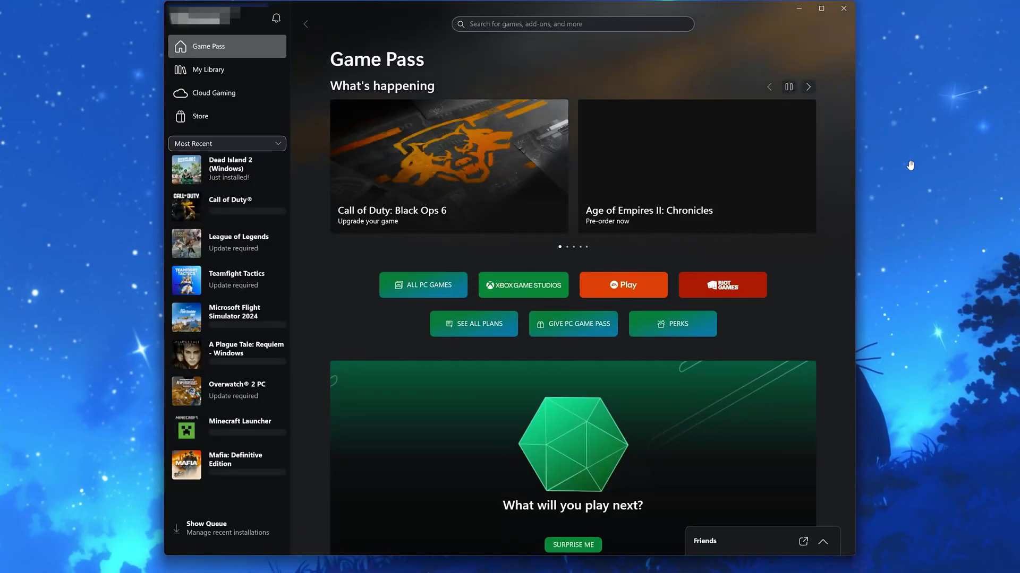
# View Dead Island 2's file details: version 1.122.7784.0, 33.72 GB, installed to X:\Games
pyautogui.click(240, 170)
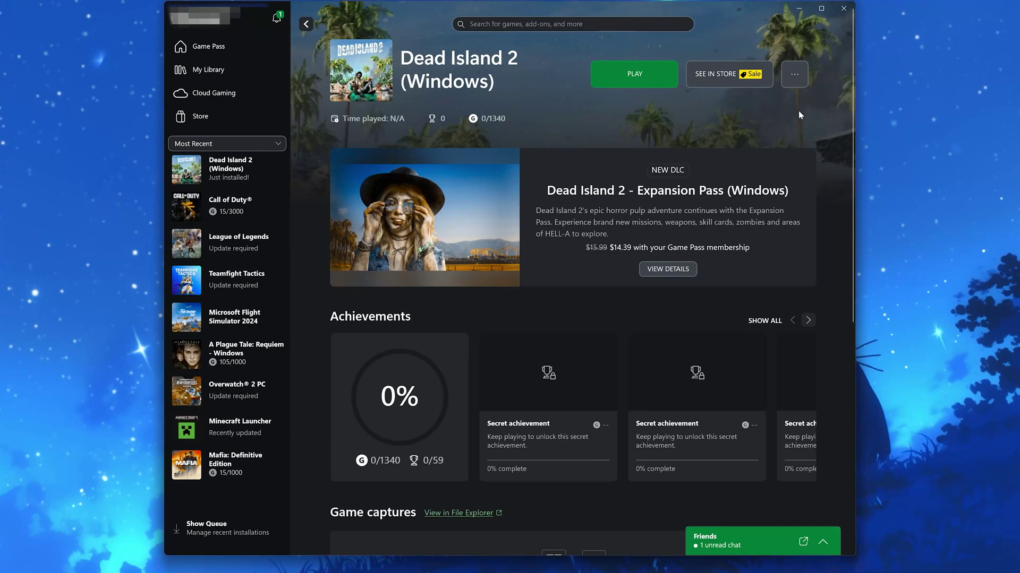
pyautogui.click(799, 75)
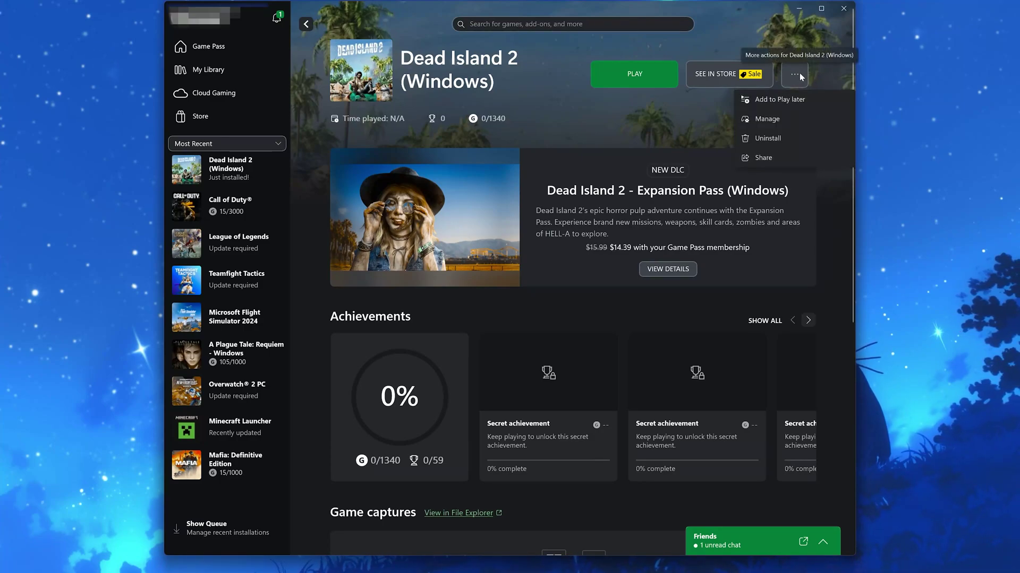
pyautogui.click(771, 126)
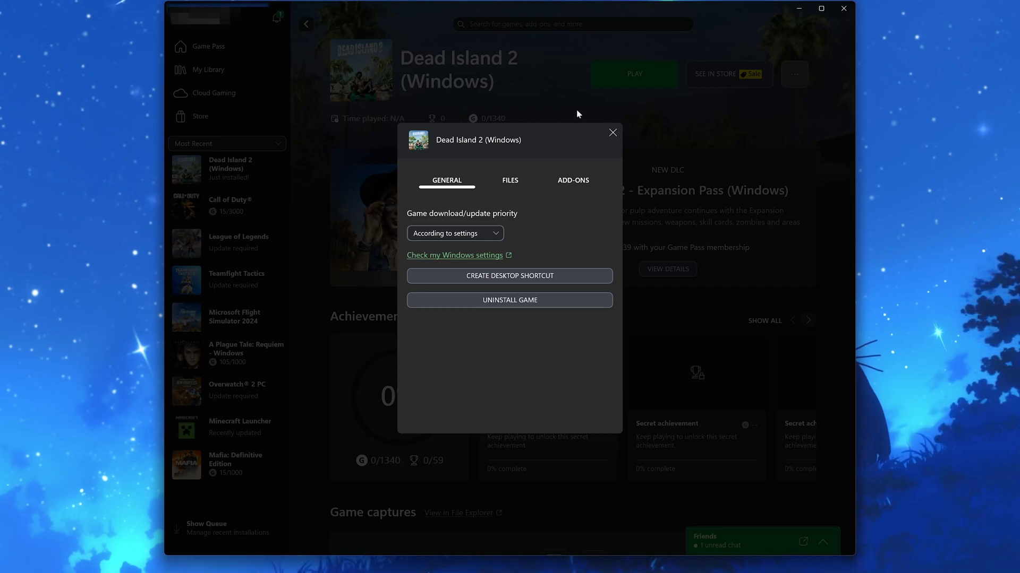
pyautogui.click(521, 184)
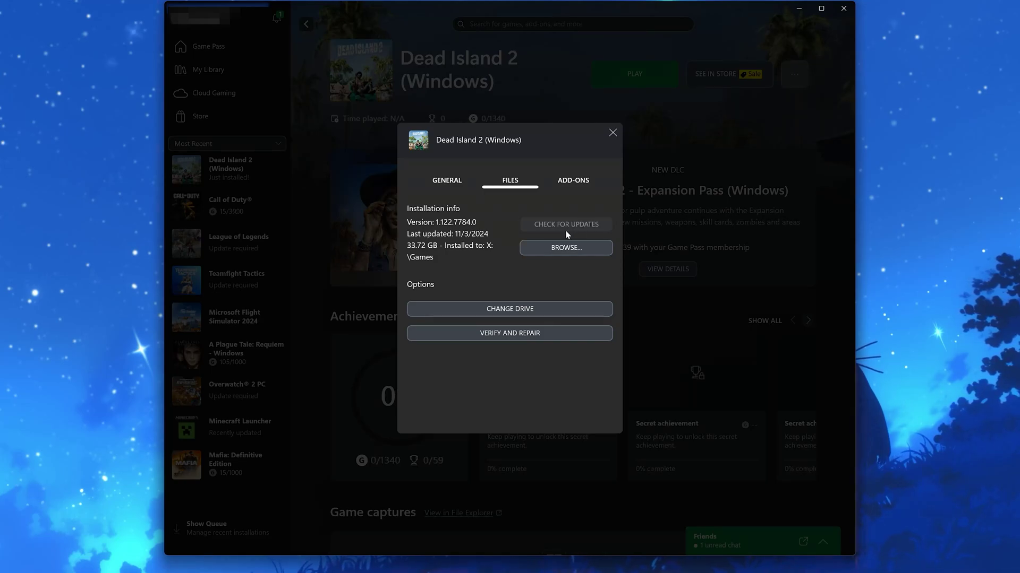
# Run and confirm Verify and Repair on Dead Island 2's game files
pyautogui.click(521, 336)
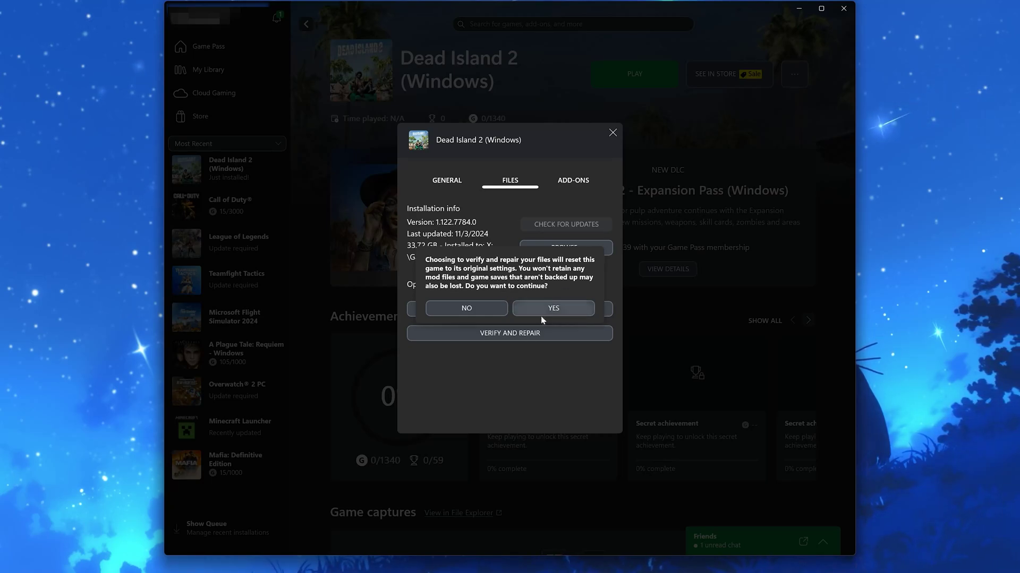
pyautogui.click(561, 313)
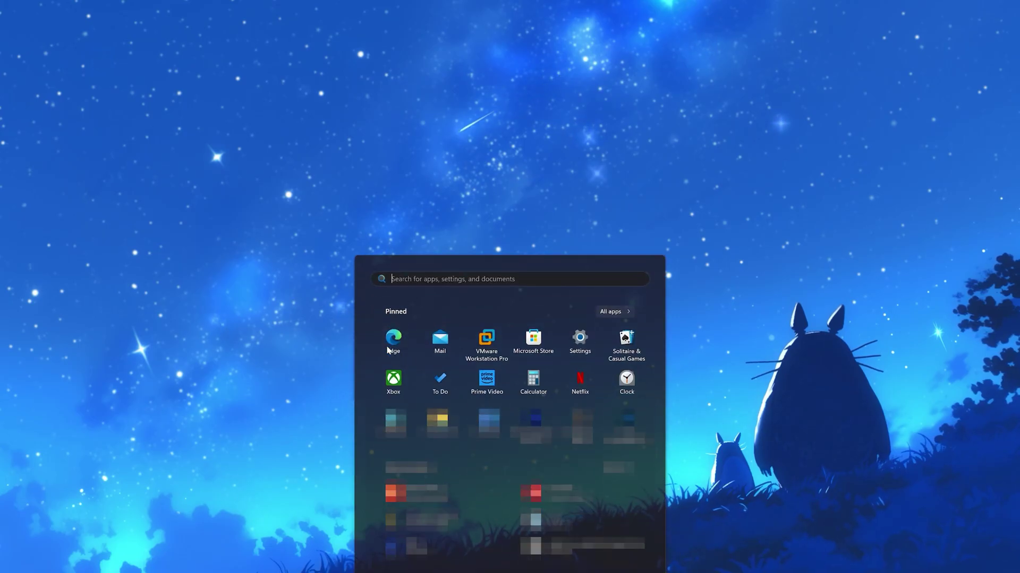
# Find Dead Island 2 in Settings' Installed apps list and show its options menu
pyautogui.click(572, 365)
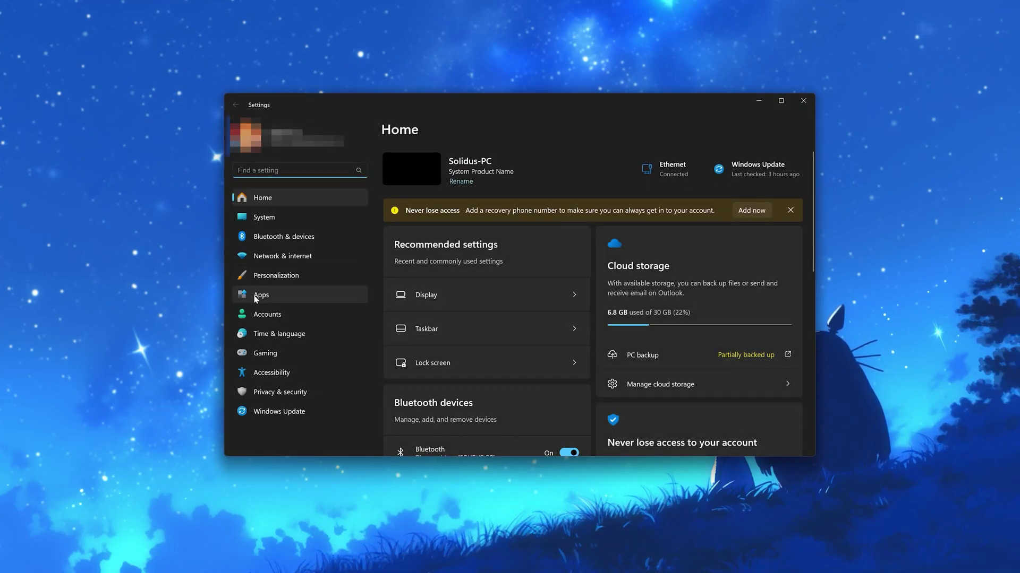
pyautogui.click(287, 301)
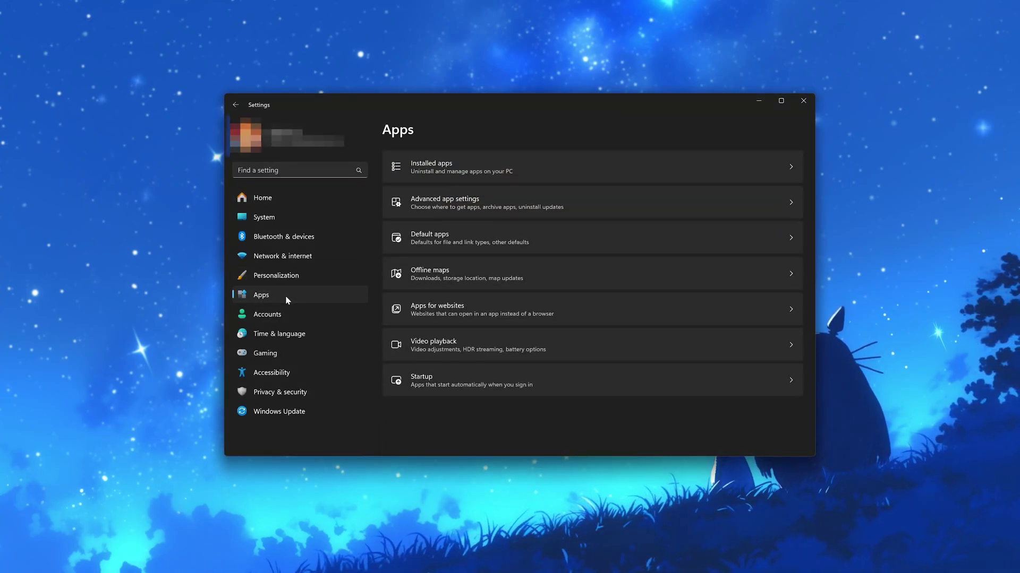
pyautogui.click(475, 172)
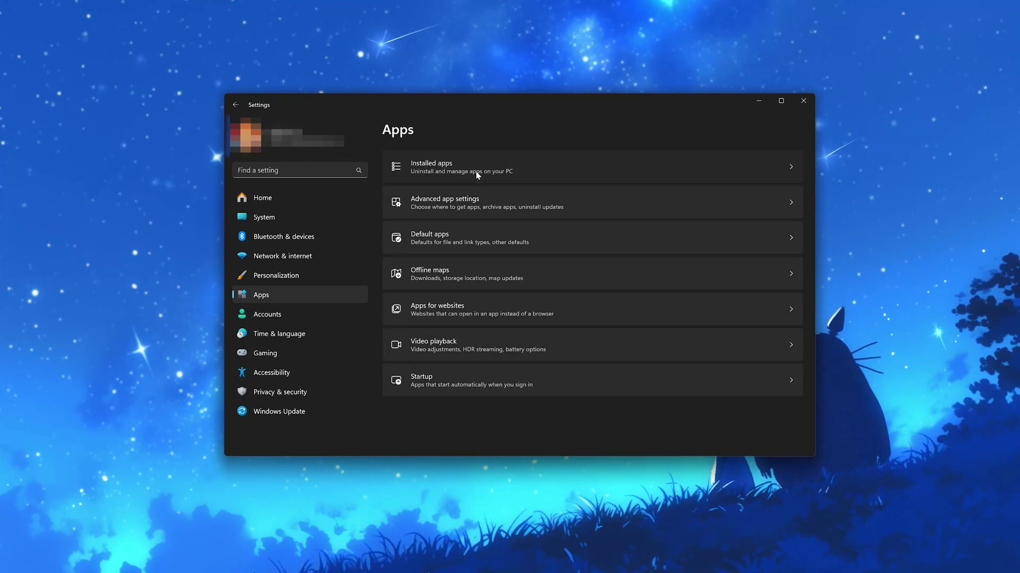
pyautogui.scroll(-5, 505, 234)
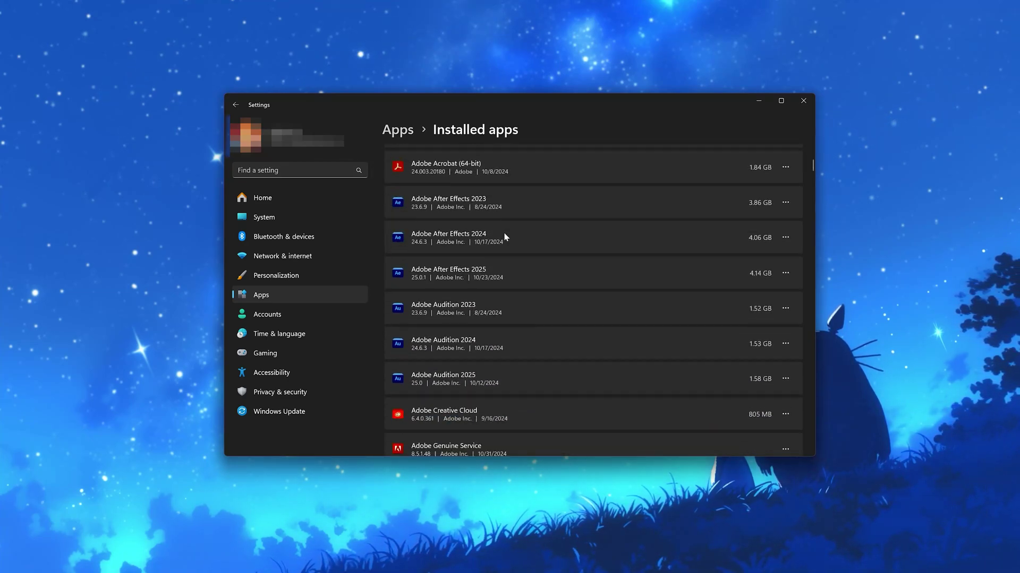
pyautogui.scroll(-5, 504, 234)
pyautogui.scroll(-10, 507, 237)
pyautogui.scroll(8, 508, 237)
pyautogui.scroll(4, 514, 234)
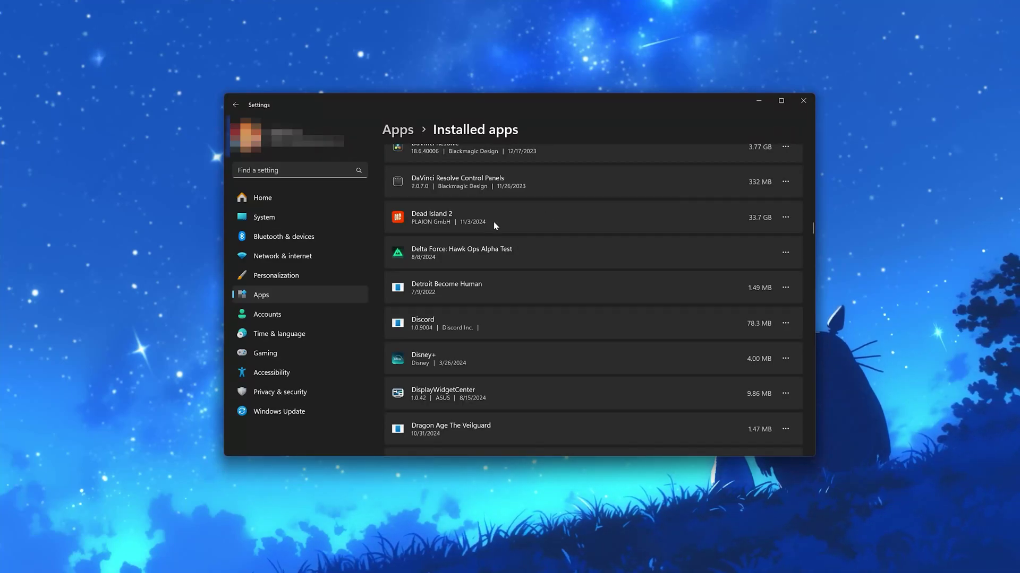
pyautogui.click(786, 219)
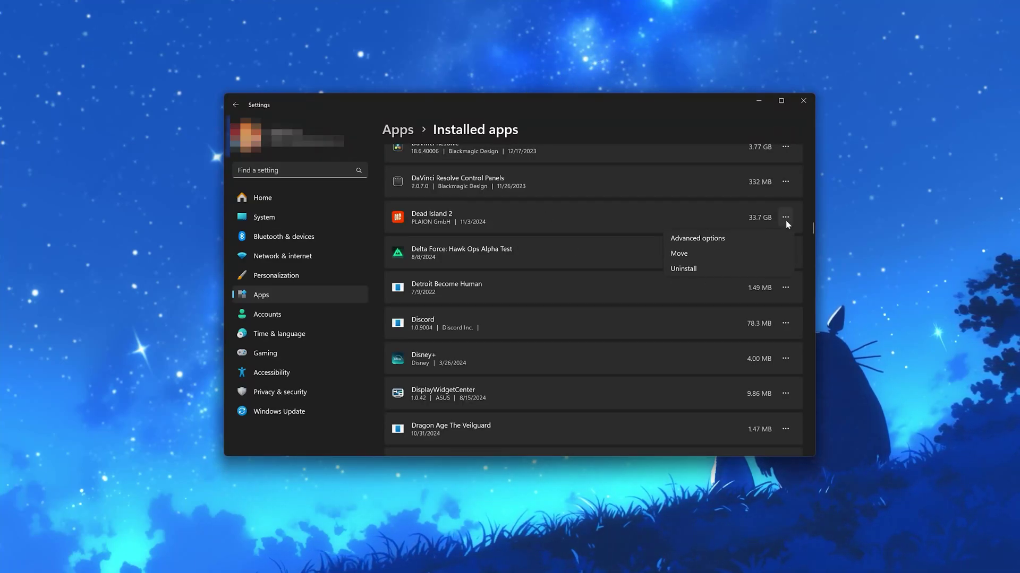
# Repair Dead Island 2, then reset its app data from its Advanced options
pyautogui.click(720, 240)
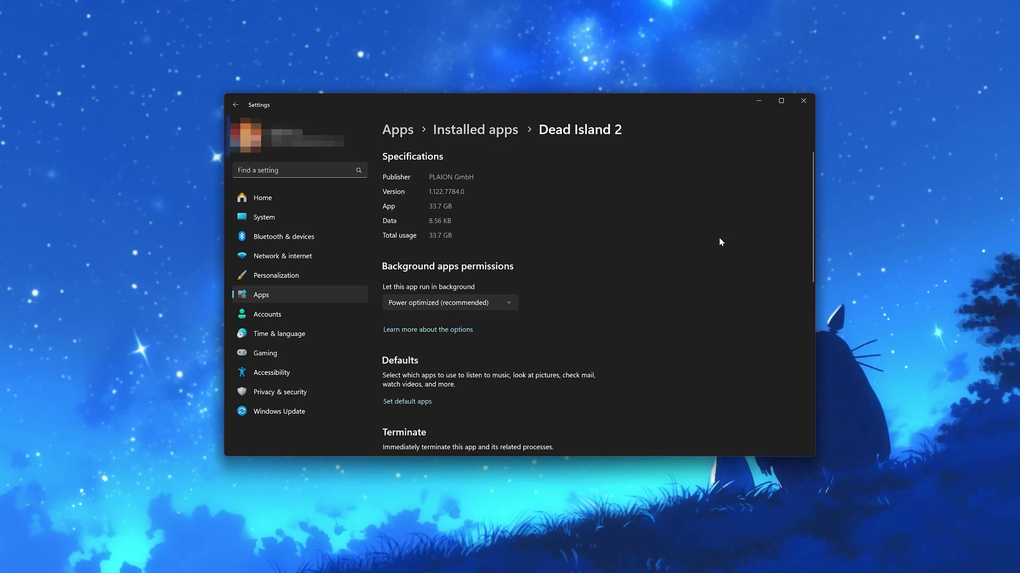
pyautogui.scroll(-3, 721, 242)
pyautogui.scroll(-2, 720, 242)
pyautogui.scroll(-2, 721, 242)
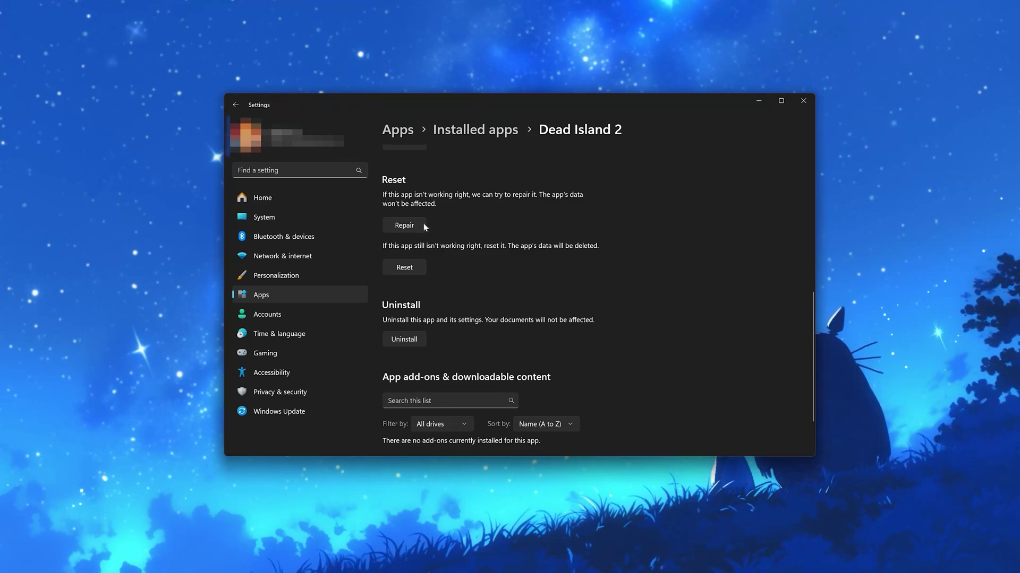
pyautogui.click(407, 226)
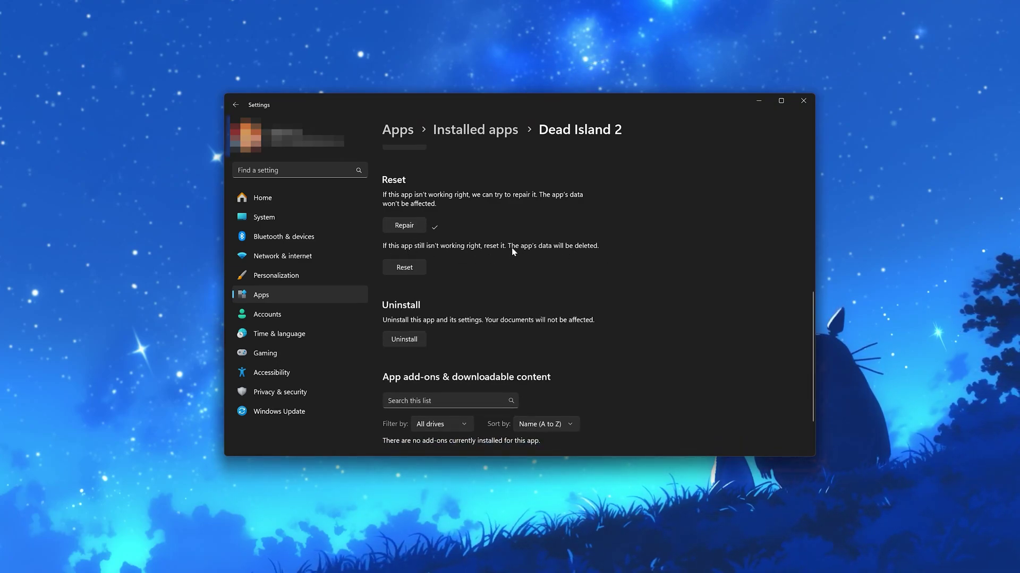
pyautogui.click(414, 267)
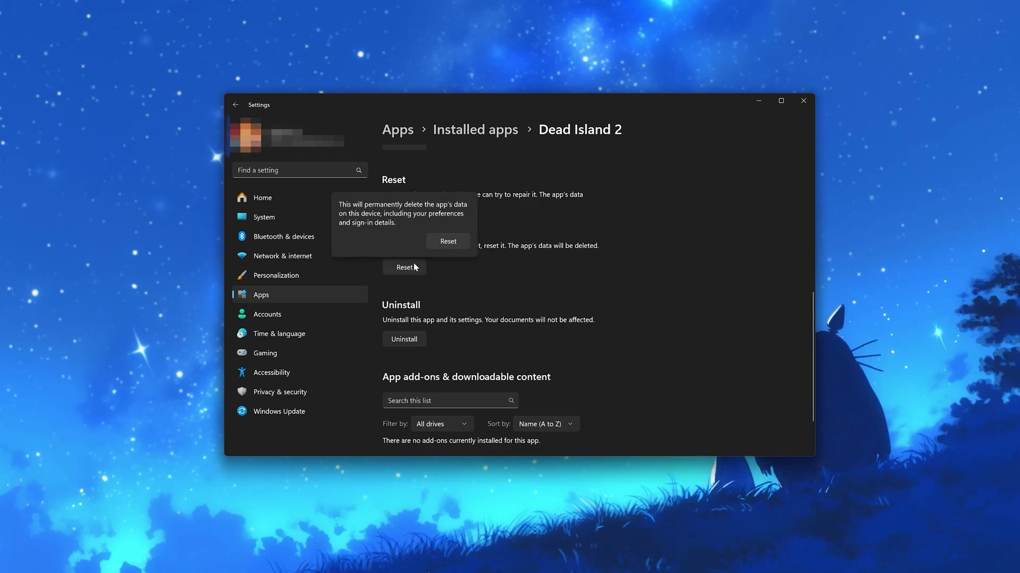
pyautogui.click(465, 243)
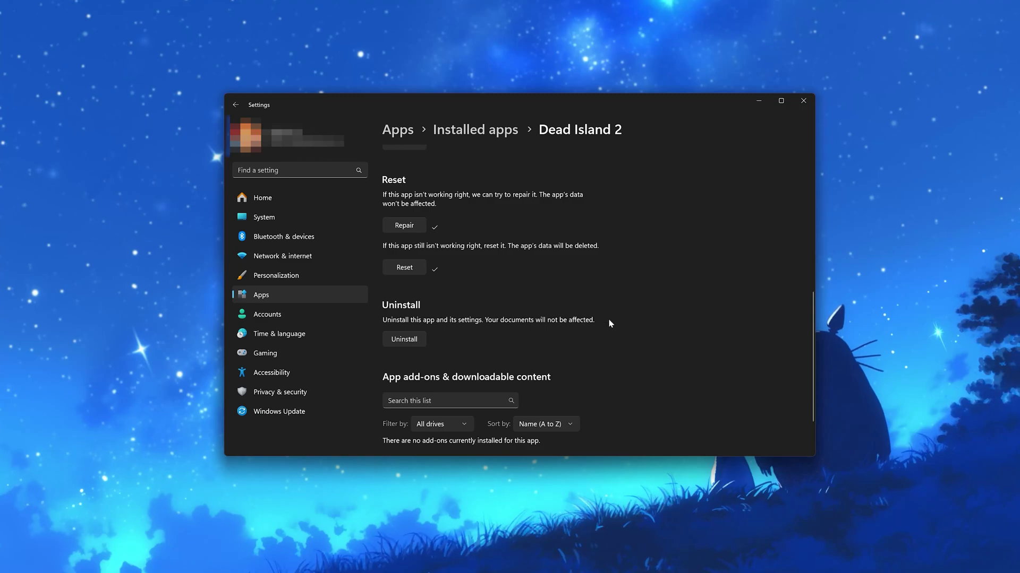
# Uninstall Dead Island 2 from Windows Settings and confirm the removal
pyautogui.click(416, 349)
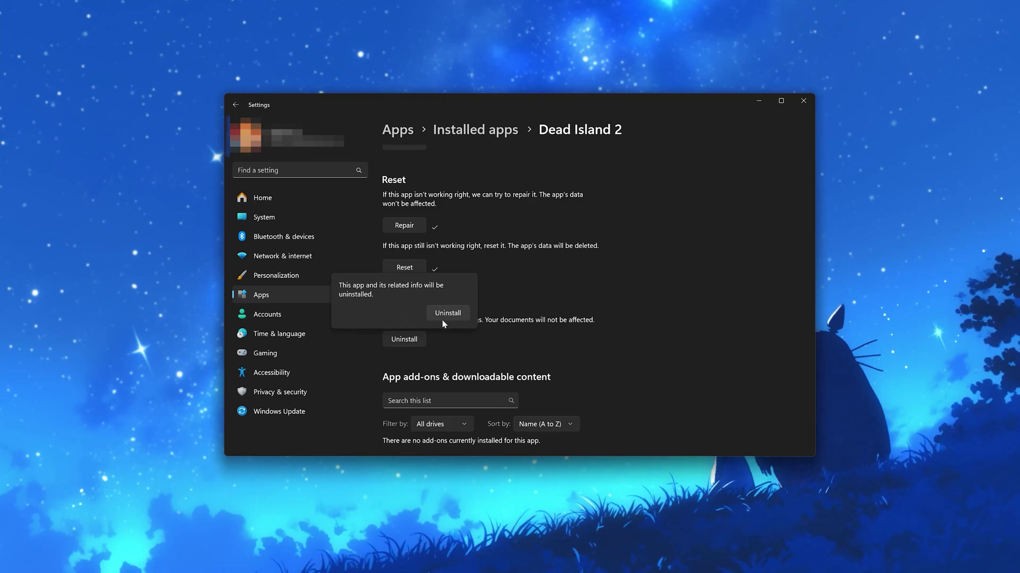
pyautogui.click(464, 316)
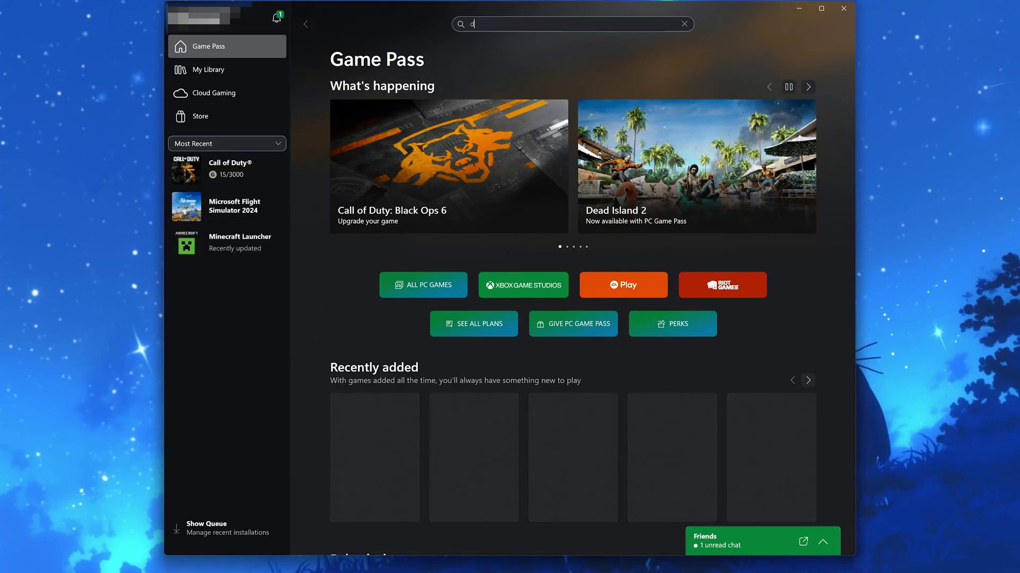
# Search 'dead is', open the Dead Island 2 (Windows) store page, and start its install
pyautogui.write('ead')
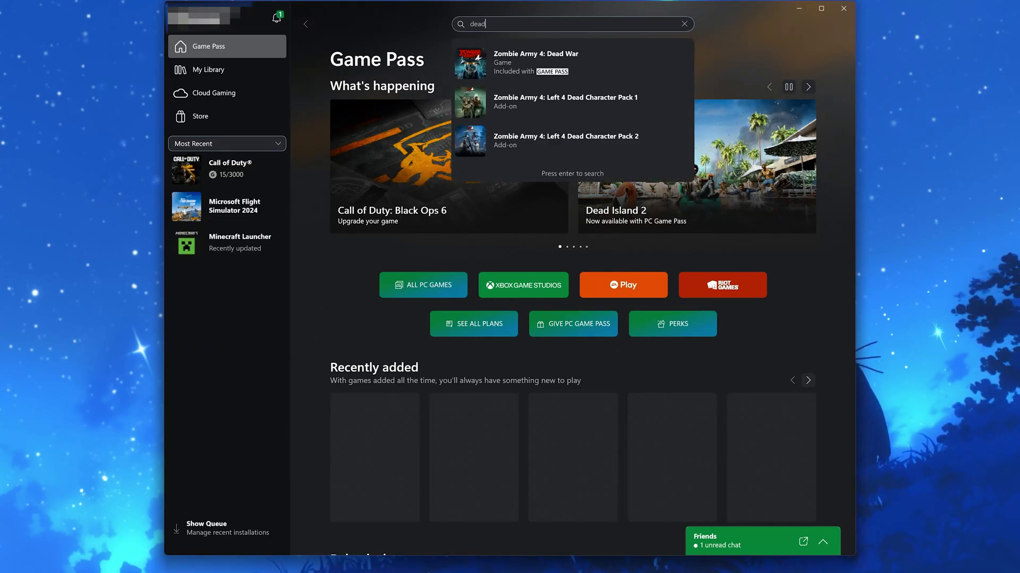
pyautogui.write(' is')
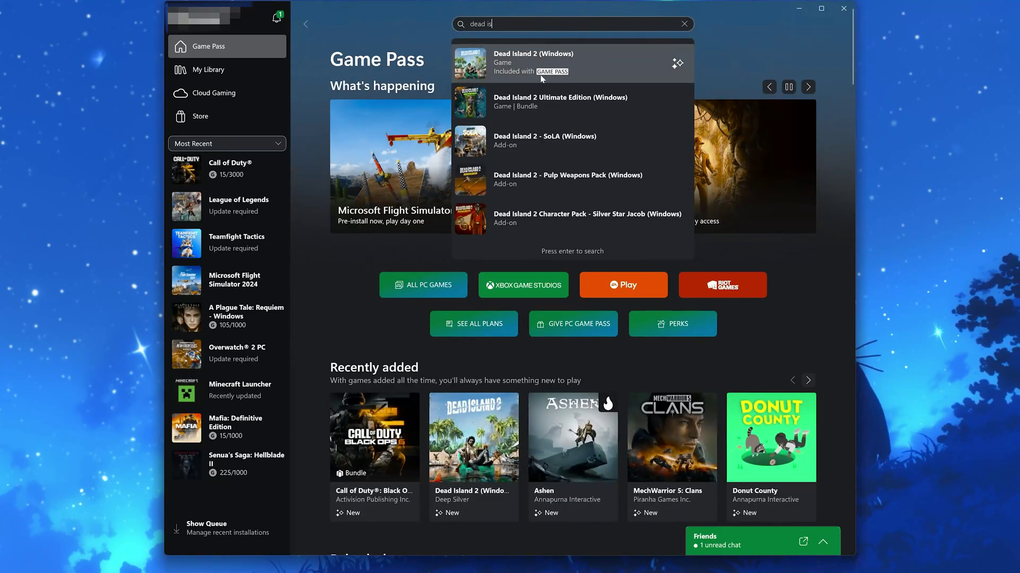
pyautogui.click(584, 64)
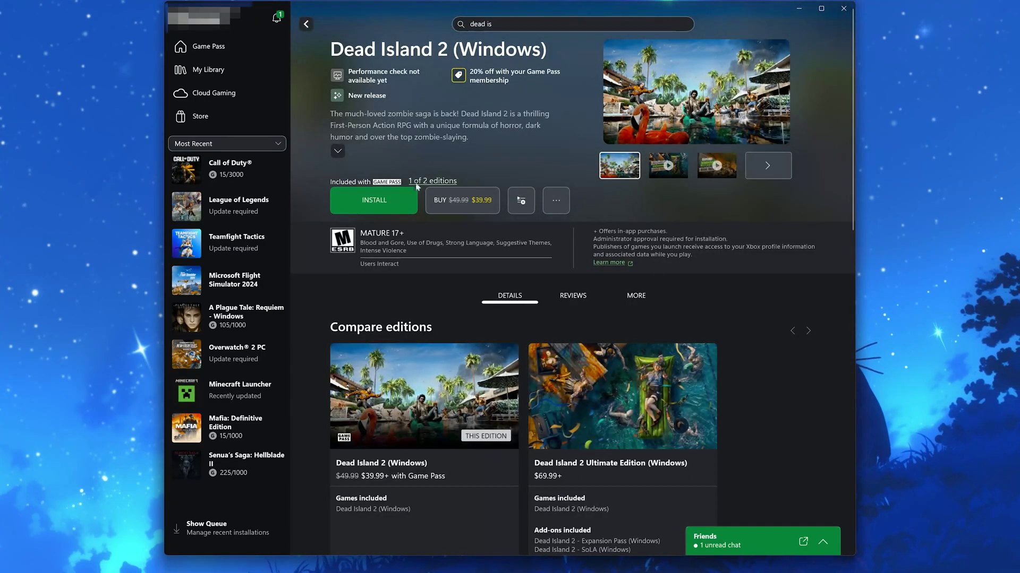
pyautogui.click(382, 203)
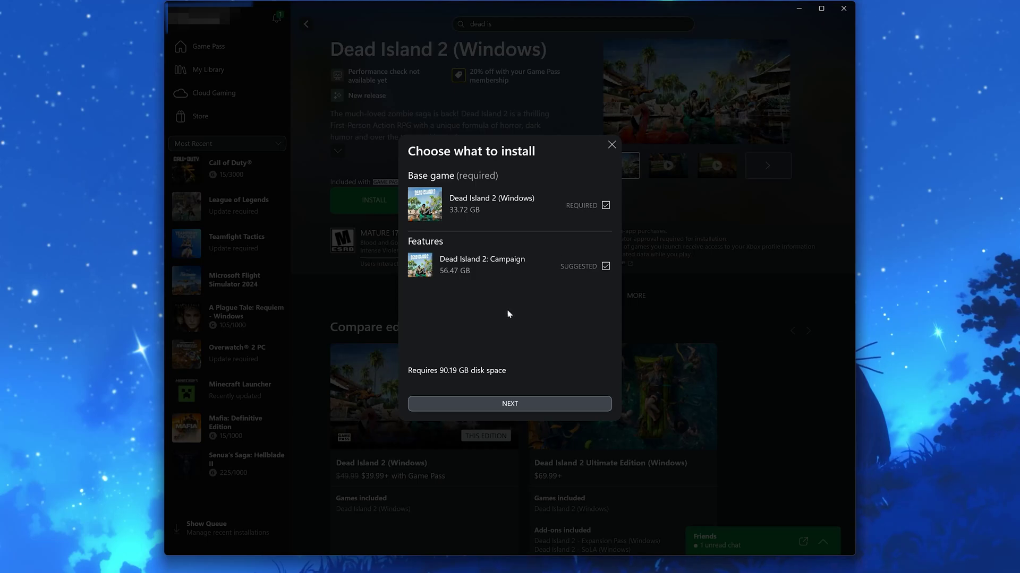
# Choose X:\Games as the install drive and start downloading Dead Island 2
pyautogui.click(531, 403)
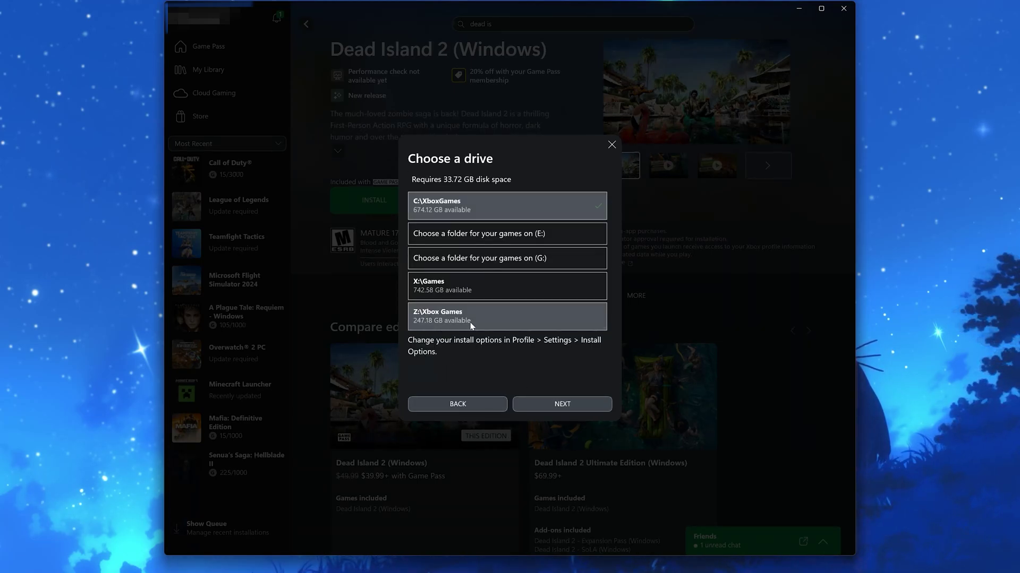
pyautogui.click(496, 287)
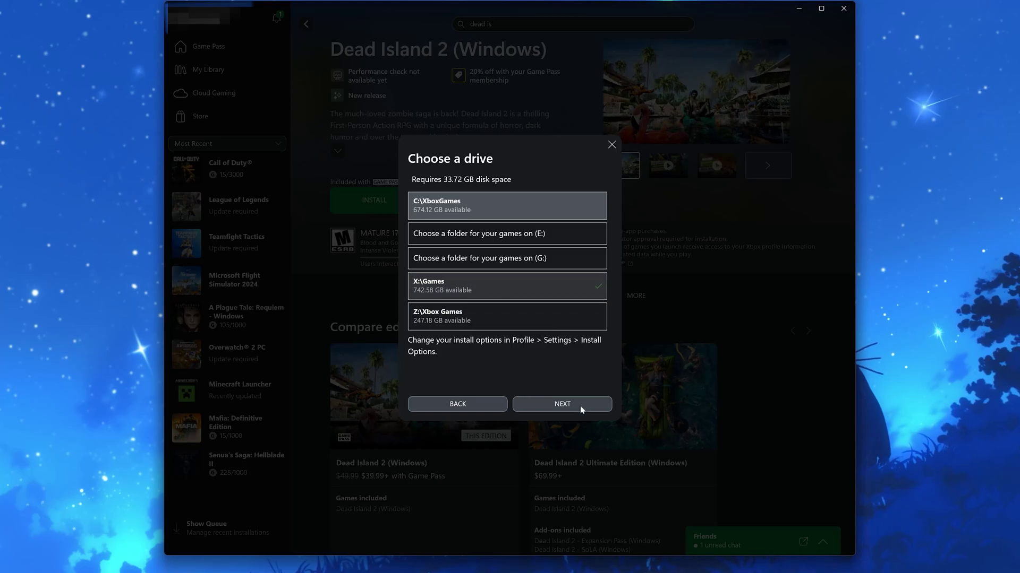
pyautogui.click(564, 404)
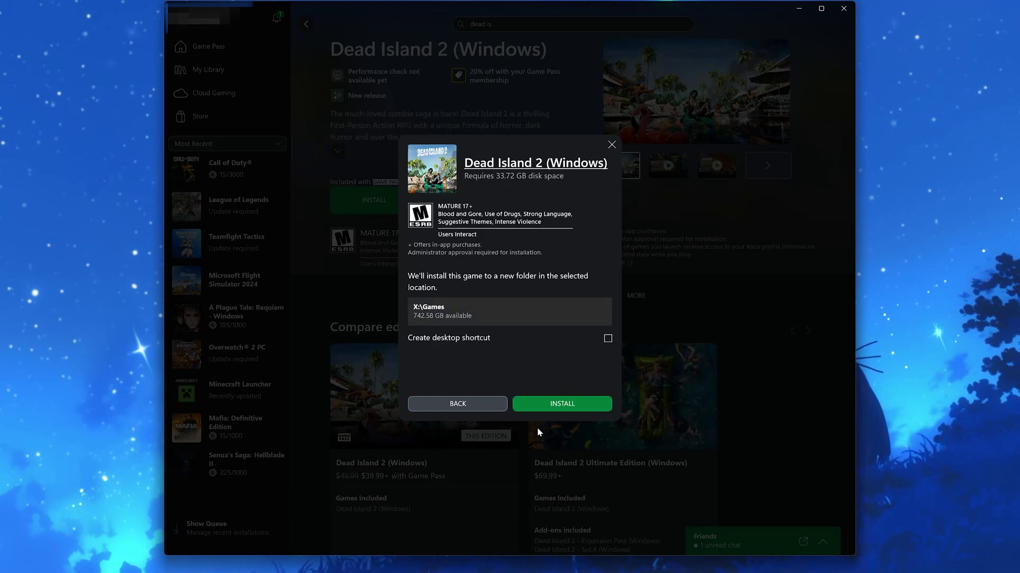
pyautogui.click(557, 409)
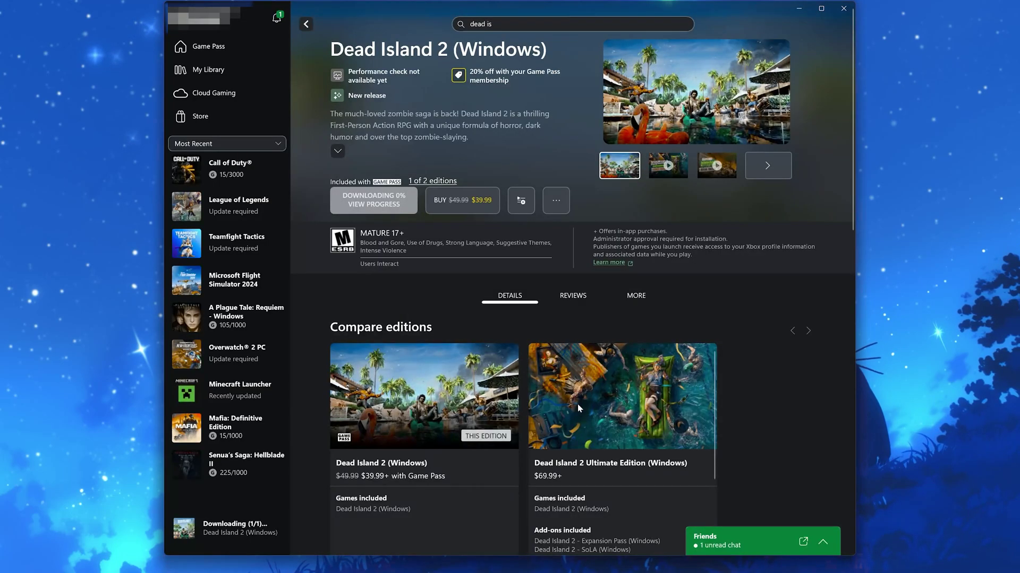